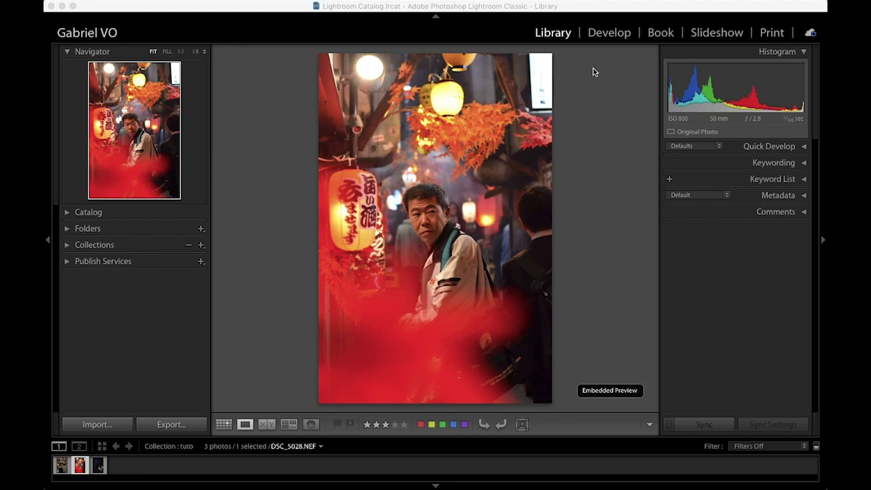
Crop DSC_5028.NEF in the Develop module to a 4 x 5 / 8 x 10 aspect ratio, shifting the photo slightly down within the frame
left_click(597, 36)
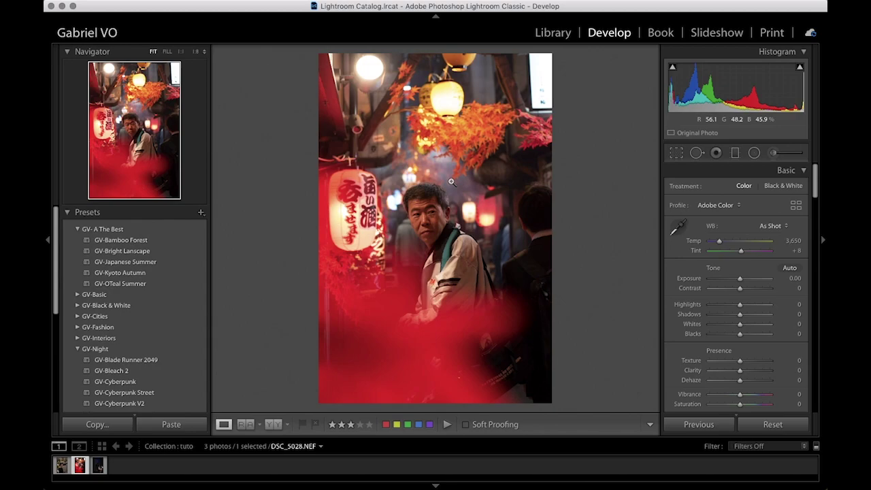
left_click(677, 155)
left_click(768, 191)
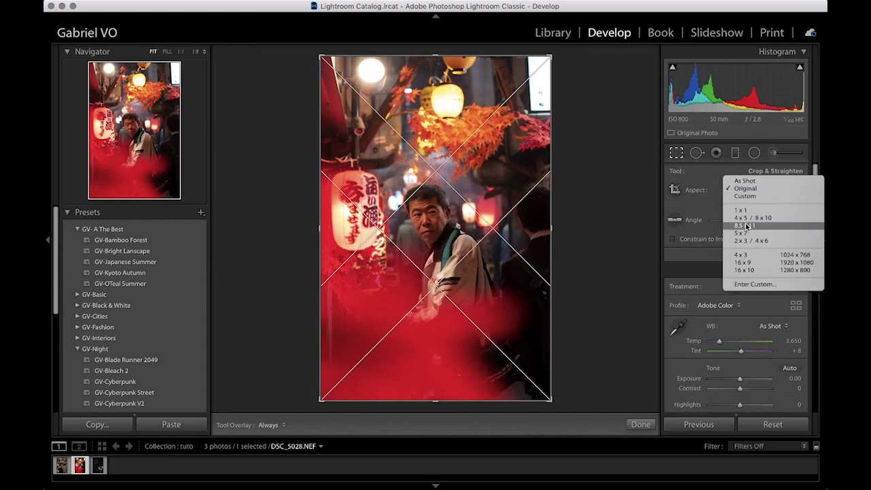
left_click(752, 218)
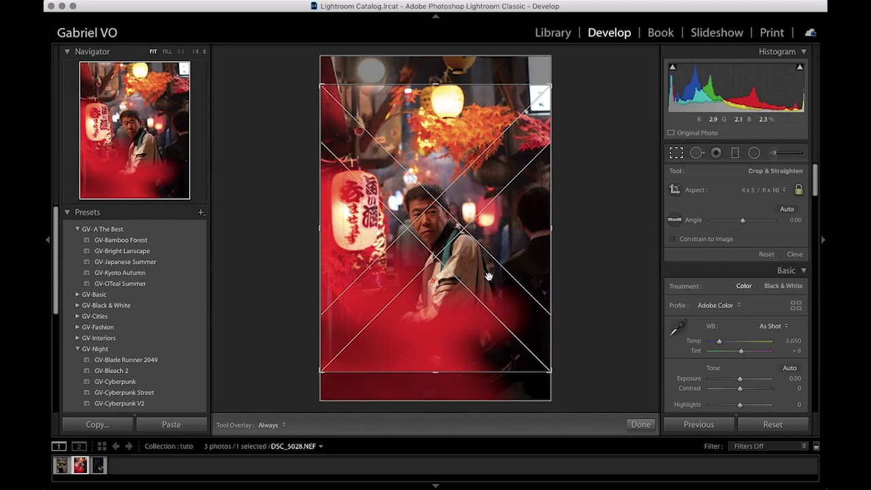
mouse_move(418, 247)
left_mouse_down()
mouse_move(416, 227)
mouse_move(415, 252)
left_mouse_up()
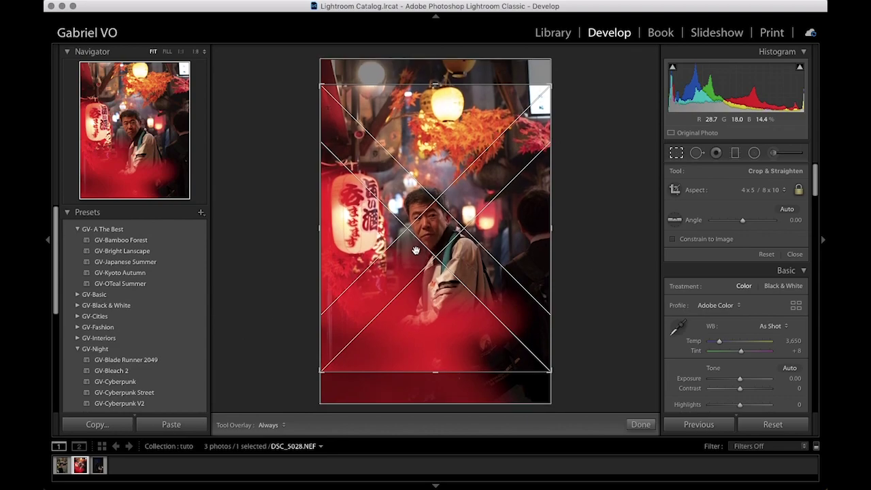
left_click(638, 425)
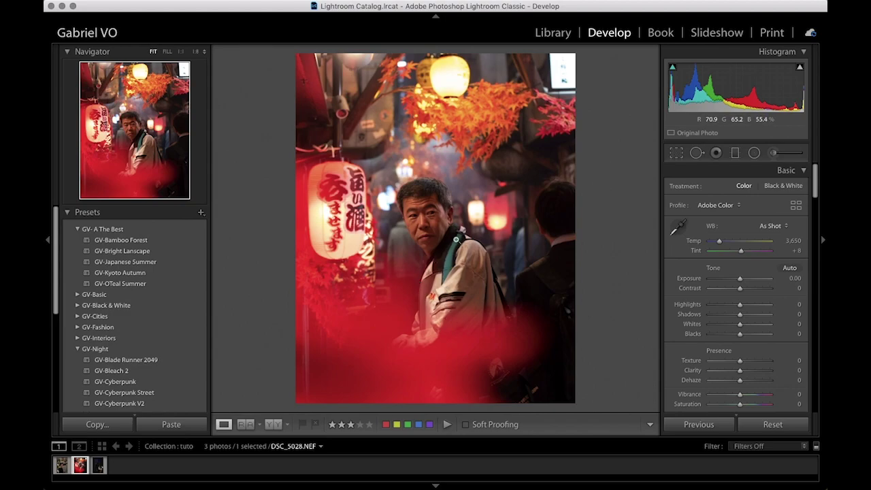
Examine the man's face at 1:1 magnification and return to the full view
left_click(424, 214)
left_click(424, 213)
left_click(424, 214)
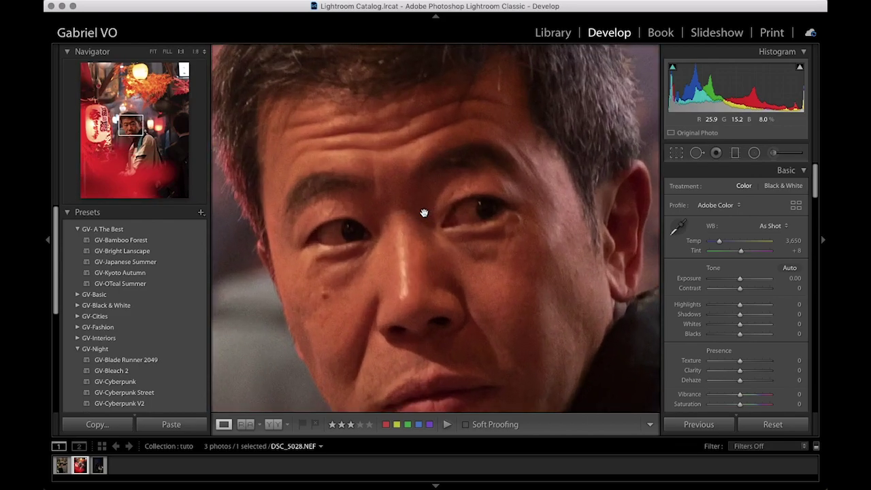
left_click(440, 253)
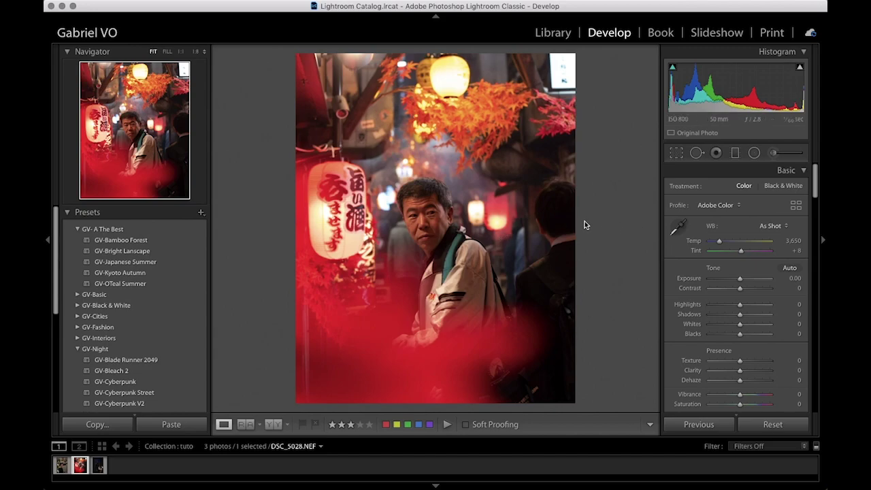
Apply the GV-Bright Lanscape preset and set the white balance temperature to 3,280
left_click(77, 349)
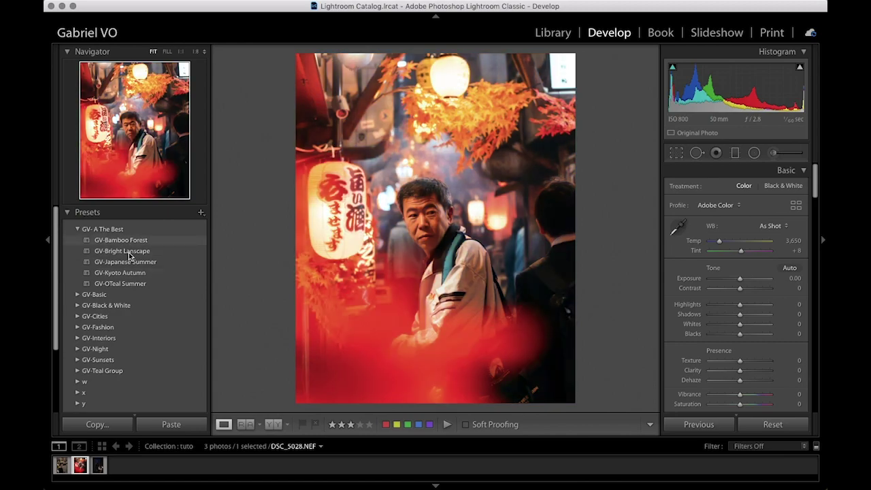
left_click(129, 254)
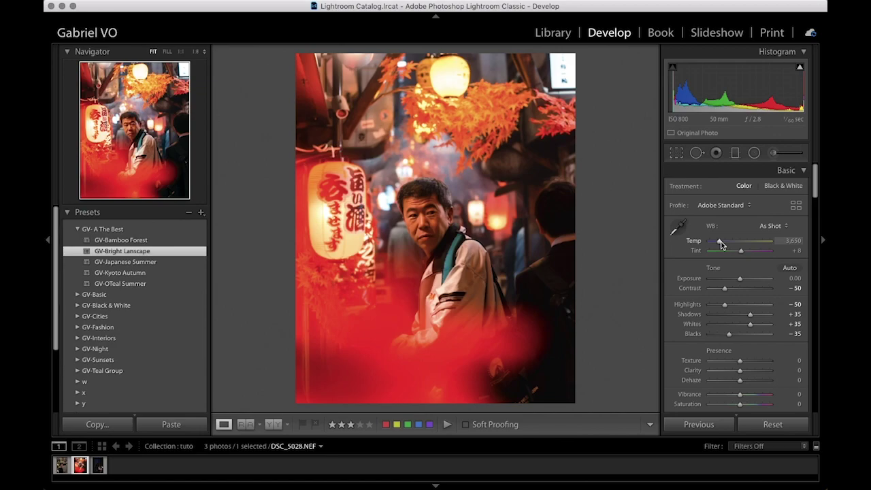
left_click_drag(722, 244, 720, 245)
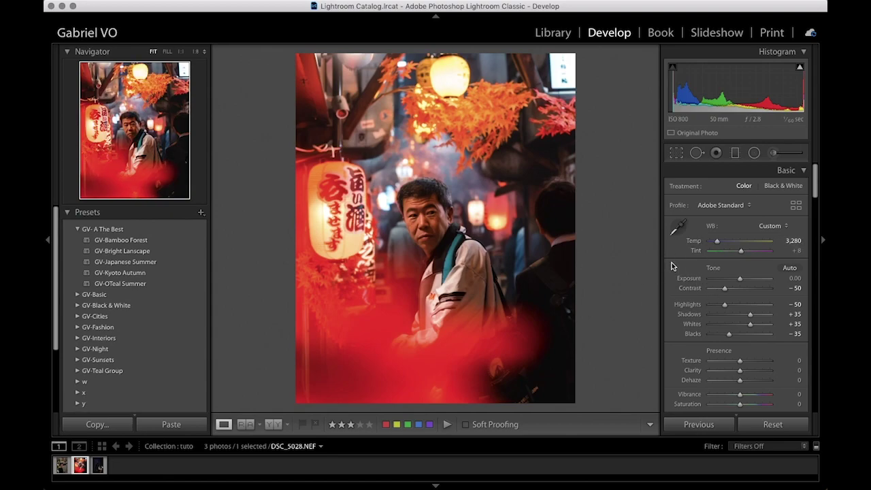
Place a radial filter centred on the man's face and set its exposure to 0.28 and shadows to 4
left_click(754, 153)
left_click_drag(426, 226, 497, 311)
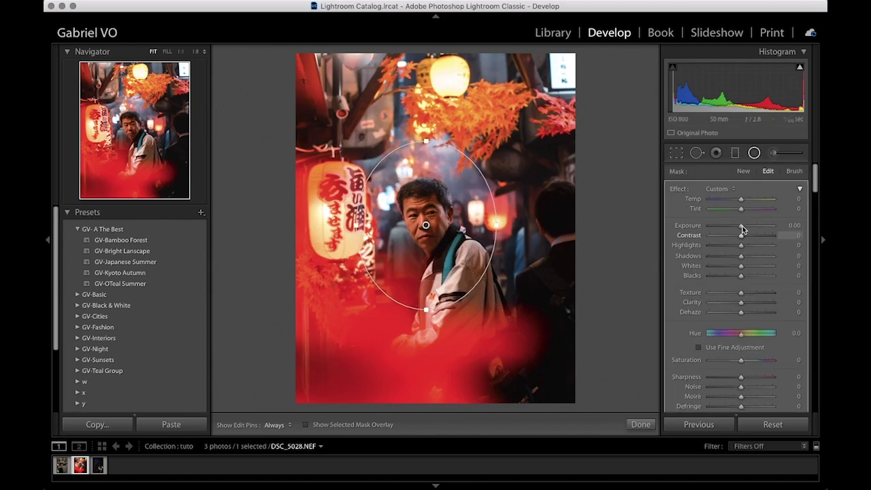
left_click_drag(742, 227, 744, 230)
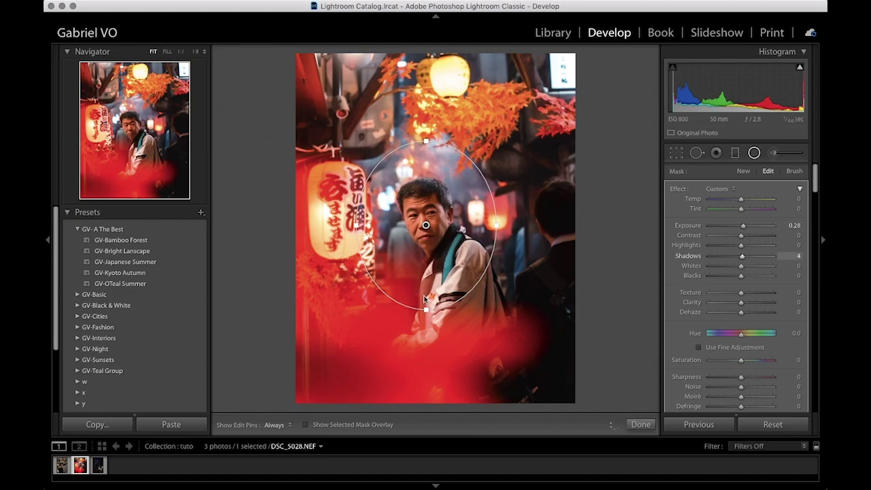
Shrink the radial filter to a circle just around the man's head, checking it with the mask overlay, and finish the filter
left_click(346, 425)
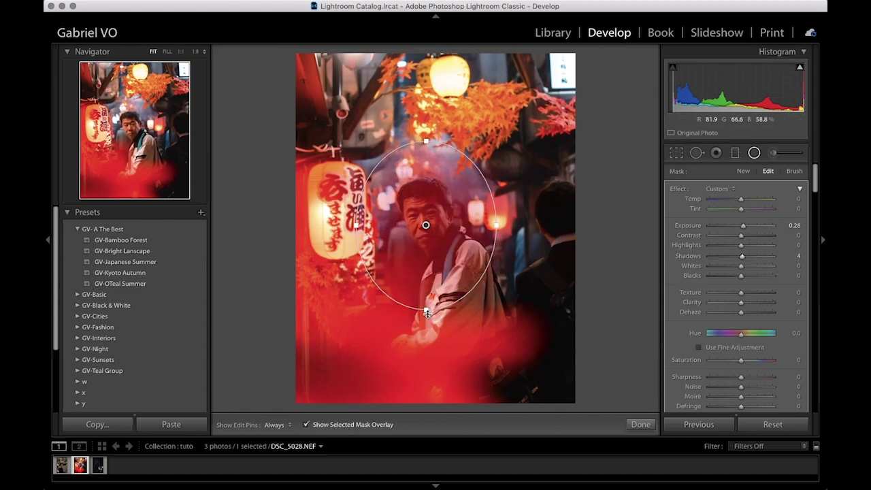
left_click_drag(427, 312, 431, 272)
left_click_drag(462, 225, 426, 218)
left_click(331, 424)
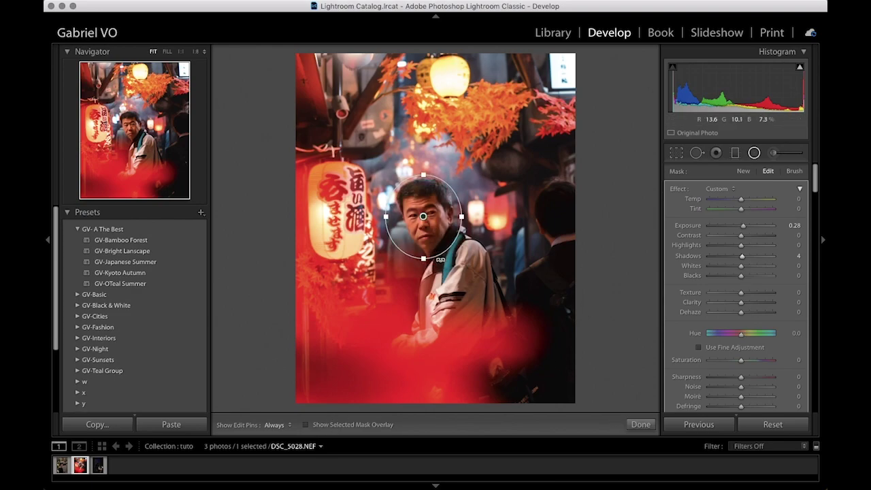
left_click(648, 425)
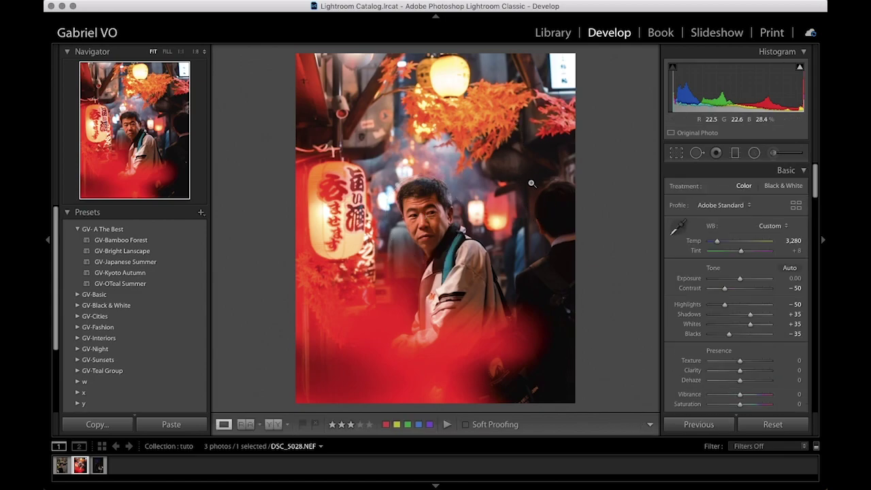
Draw a graduated filter from the photo's right side to the man's face, with exposure -0.27 and highlights -8
left_click(735, 152)
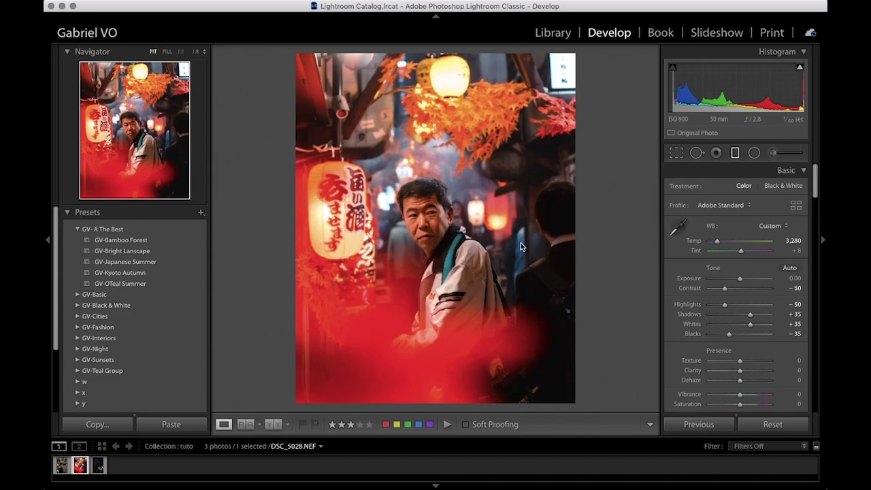
left_click_drag(559, 232, 392, 237)
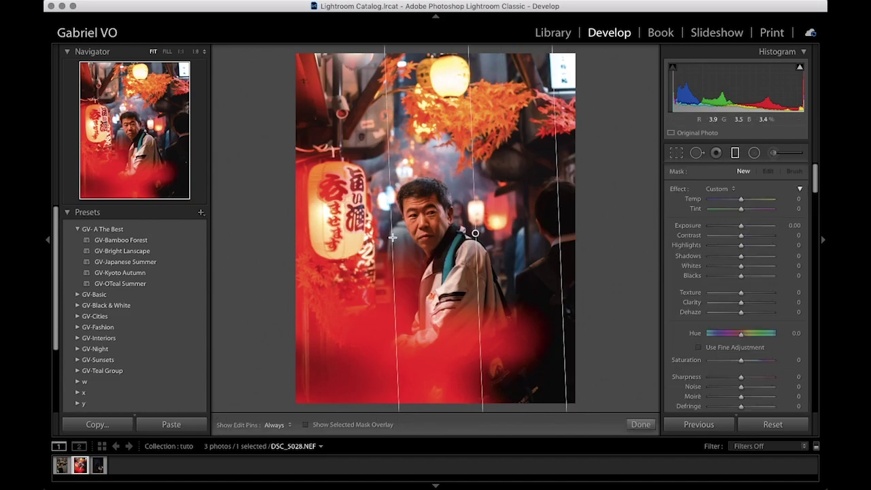
mouse_move(741, 225)
left_mouse_down()
mouse_move(733, 227)
mouse_move(740, 231)
left_mouse_up()
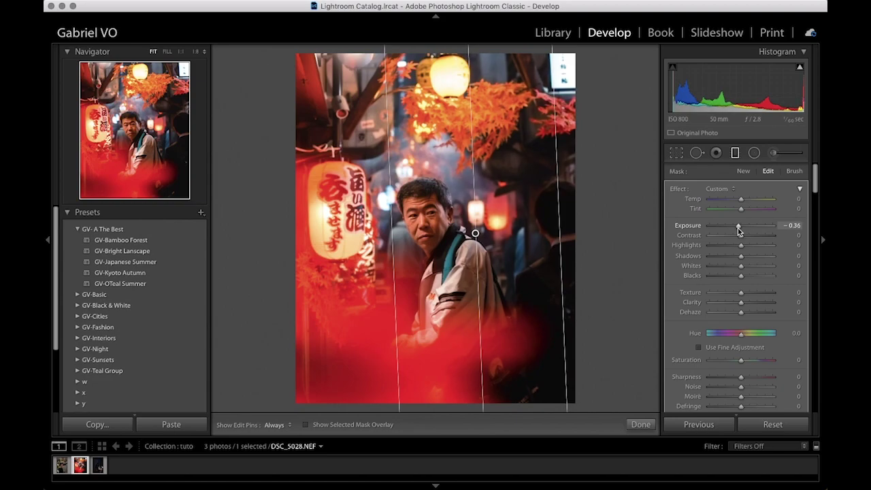
mouse_move(740, 249)
left_mouse_down()
mouse_move(731, 249)
mouse_move(739, 251)
left_mouse_up()
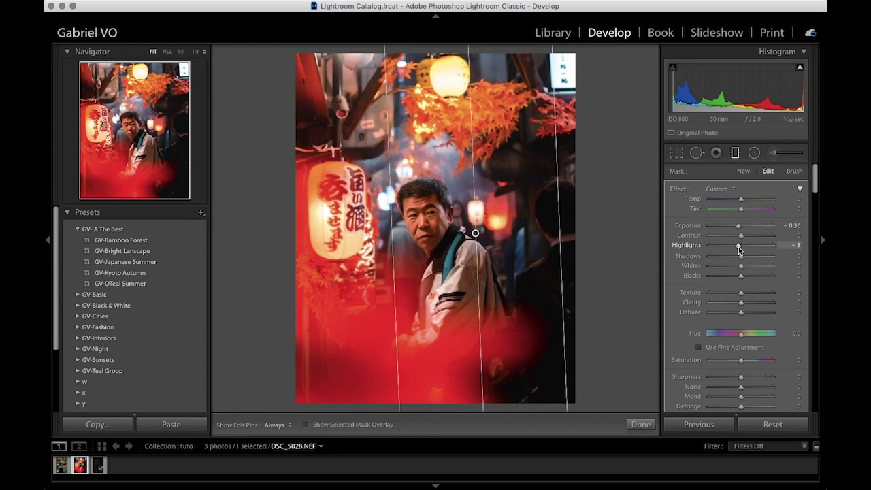
left_click_drag(741, 229, 742, 228)
Reposition the graduated filter's lines using the mask overlay so its centre sits beside the dark figure, and finish the filter
left_click_drag(393, 256, 313, 354)
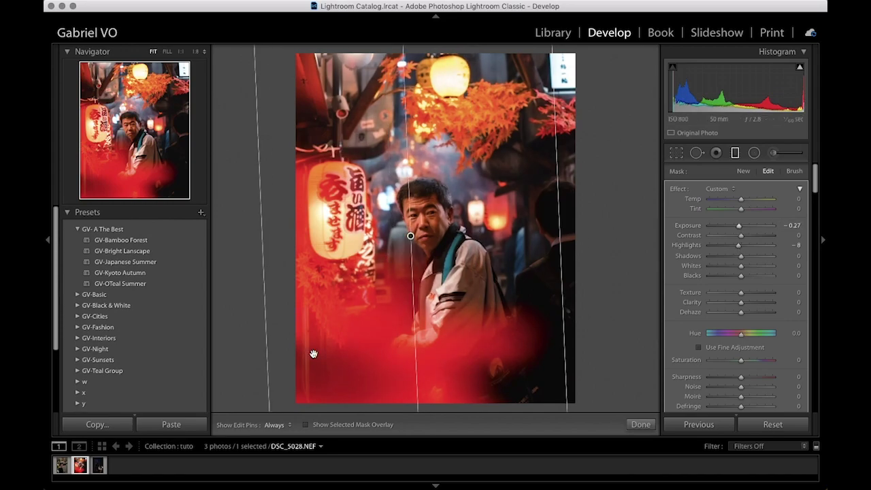
left_click(345, 424)
left_click_drag(414, 241, 541, 249)
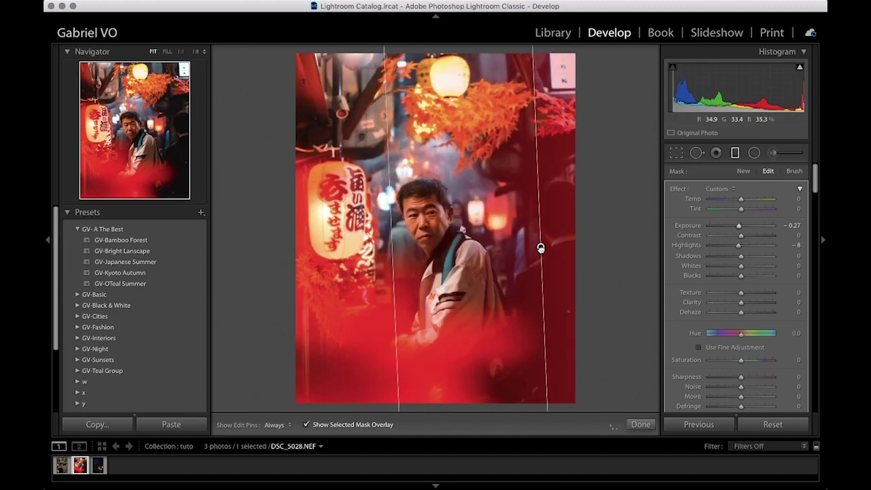
left_click(380, 424)
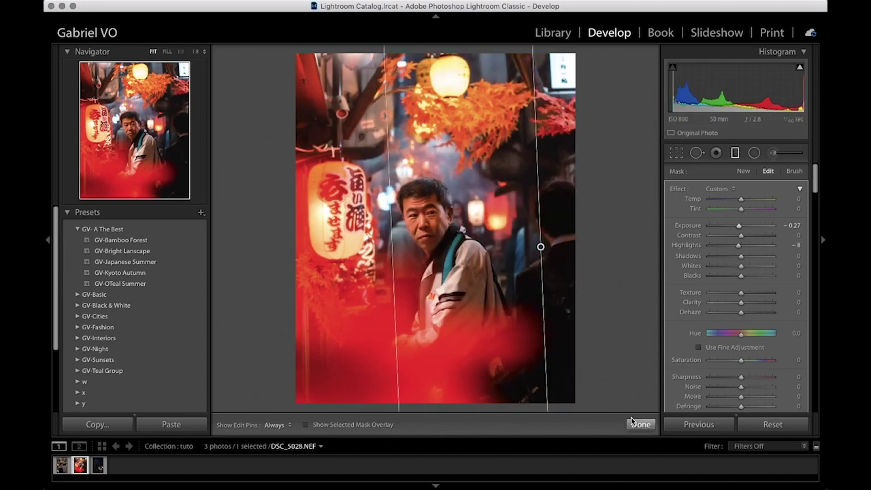
left_click(640, 424)
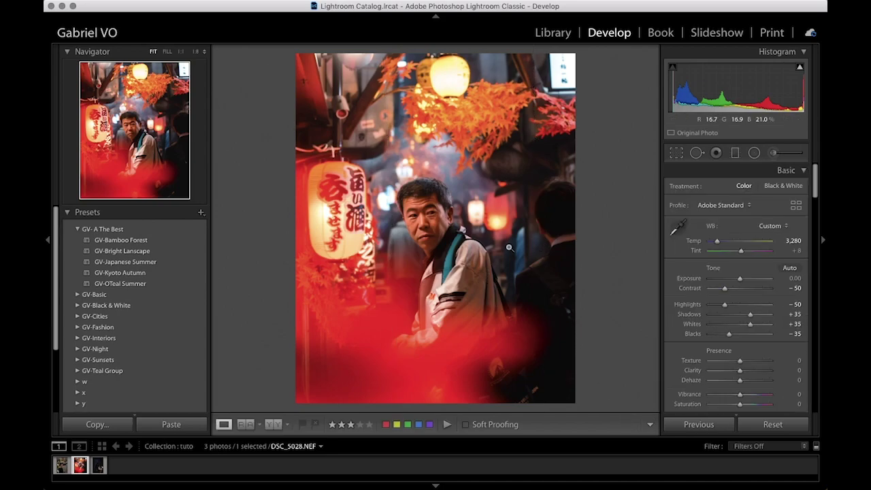
Compare the edited street portrait with its unedited version
key("backslash")
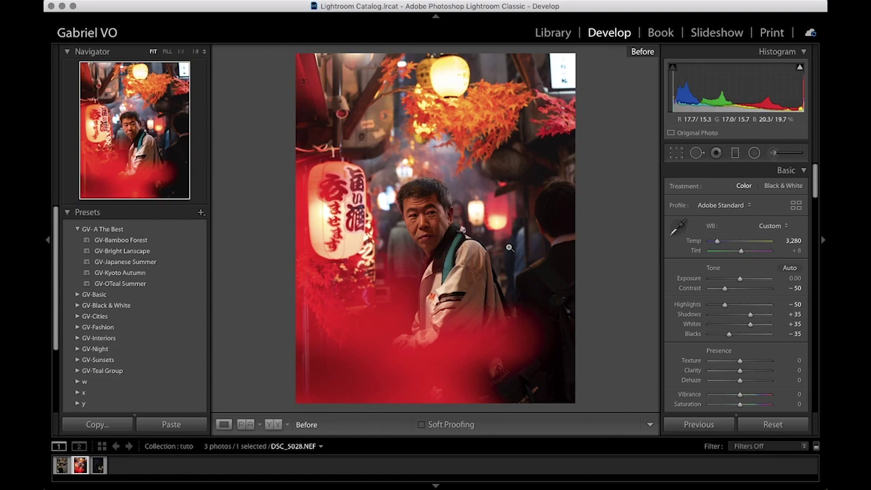
key("backslash")
key("backslash")
key("backslash")
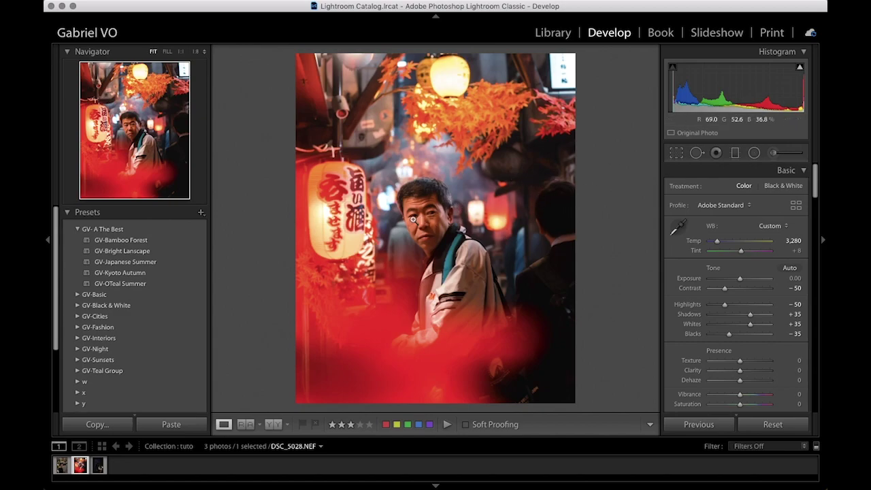
Open the dark night portrait DSC_1877.NEF in the Develop module and raise its exposure to +2.20
left_click(557, 34)
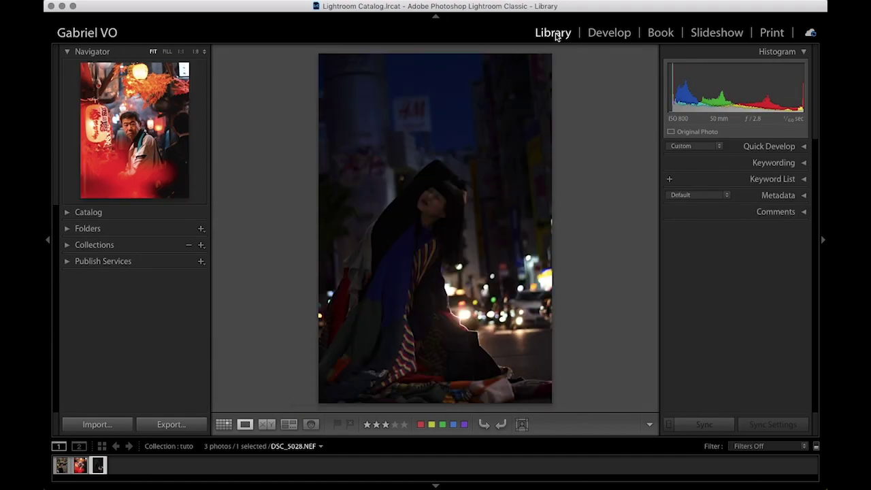
left_click(610, 33)
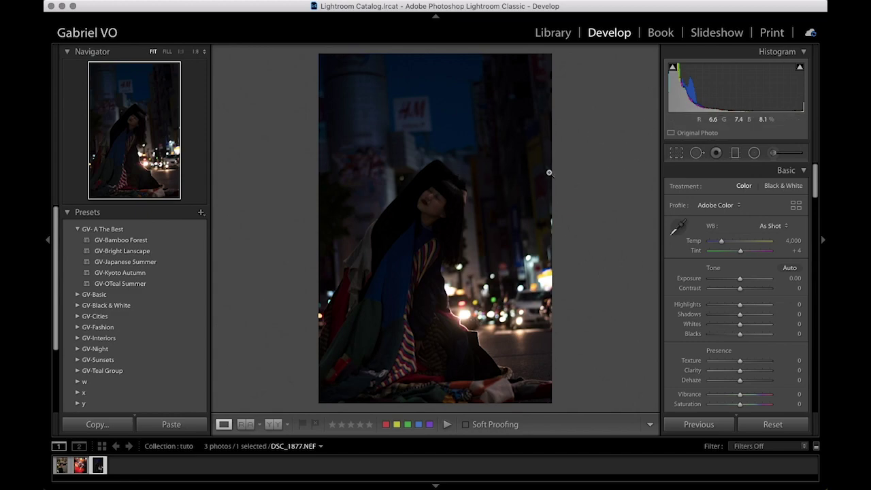
left_click(751, 279)
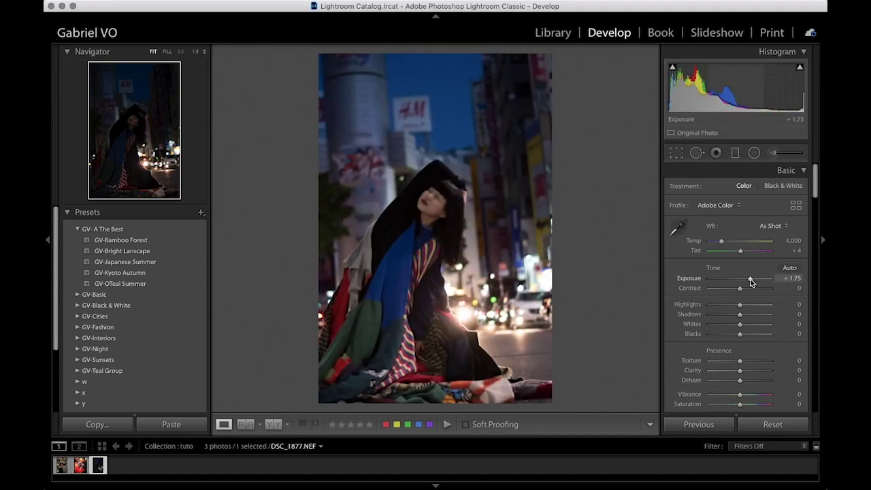
mouse_move(751, 281)
left_mouse_down()
mouse_move(742, 280)
mouse_move(753, 292)
left_mouse_up()
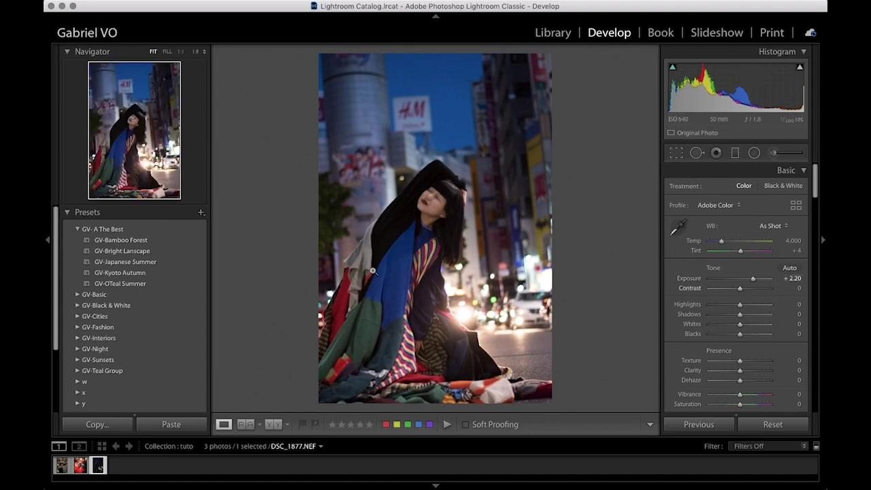
Apply the GV-Bamboo Forest preset to the night portrait and set the exposure to +2.35
left_click(120, 241)
left_click_drag(743, 279, 754, 281)
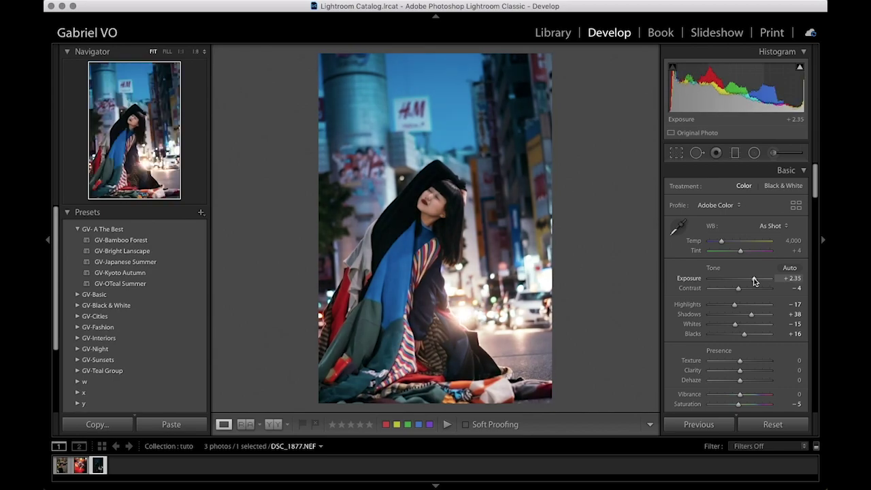
Crop the night portrait to 4 x 5 / 8 x 10, rotate it to an angle of 2.04 and reposition the woman within the frame
left_click(676, 154)
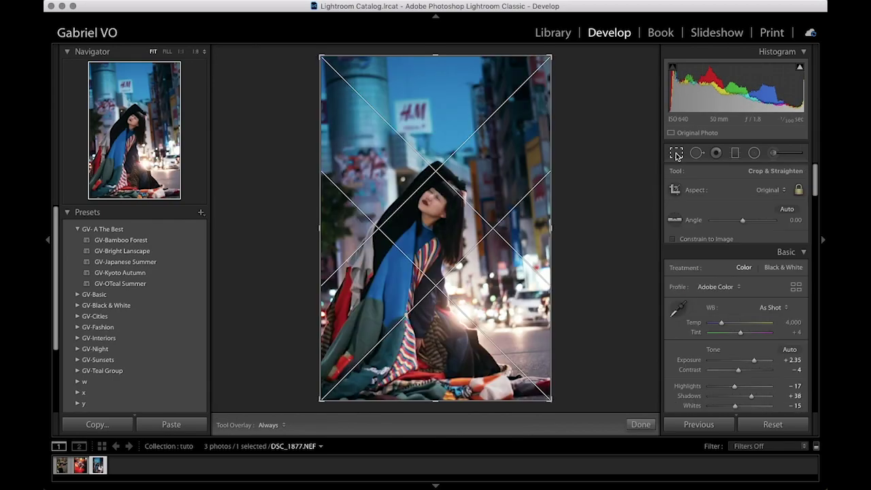
left_click(764, 190)
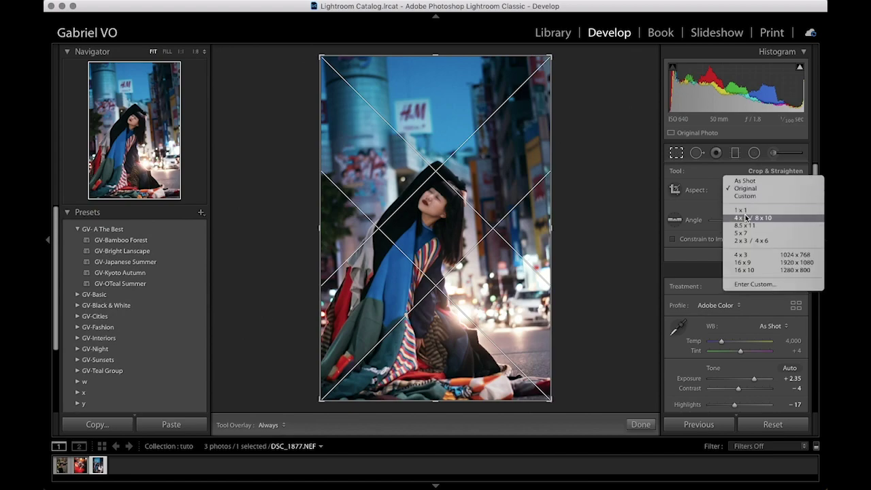
left_click(747, 218)
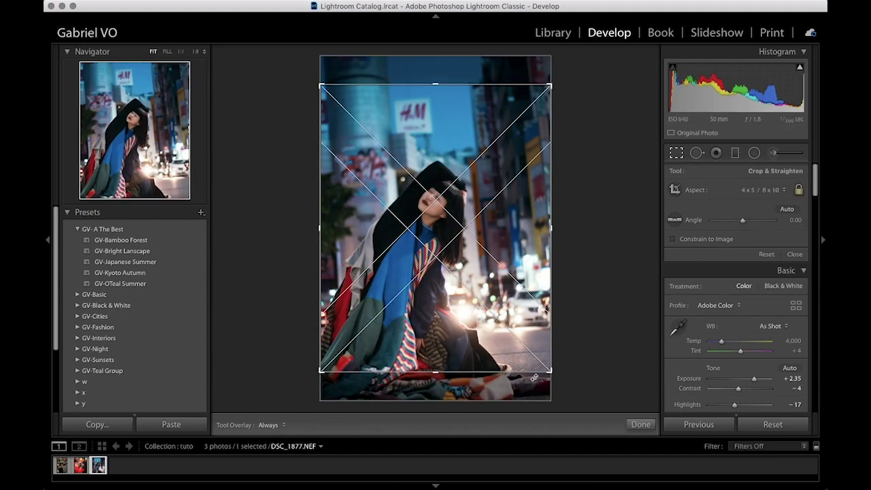
left_click_drag(490, 387, 486, 387)
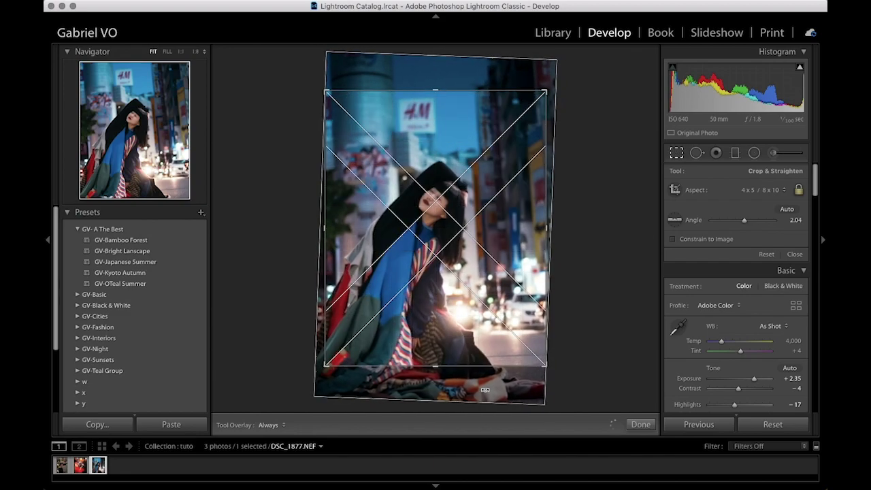
left_click_drag(456, 339, 448, 327)
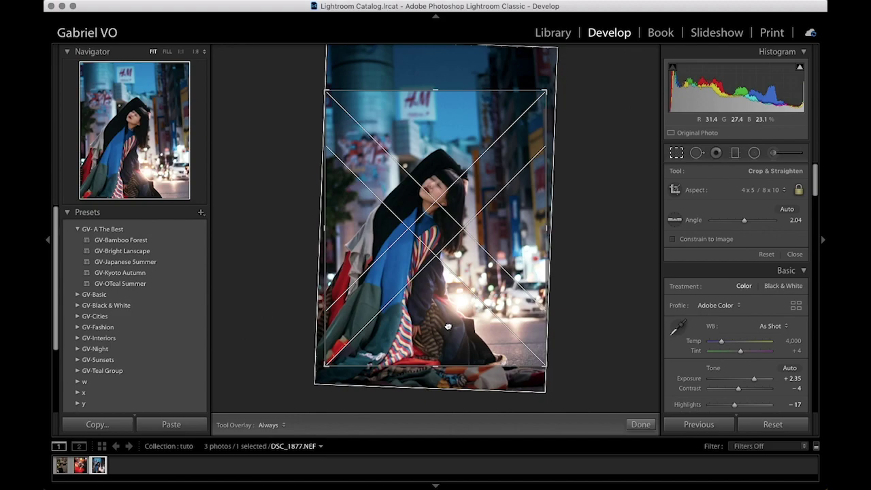
left_click_drag(448, 326, 446, 334)
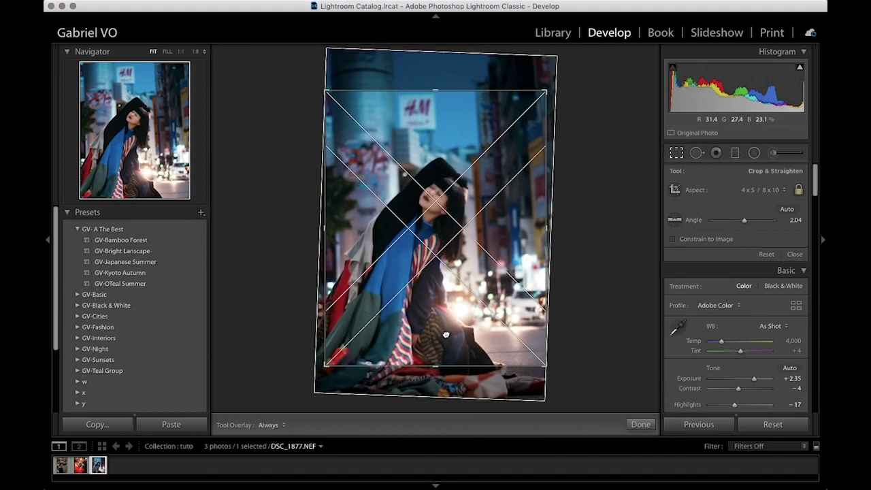
left_click(641, 424)
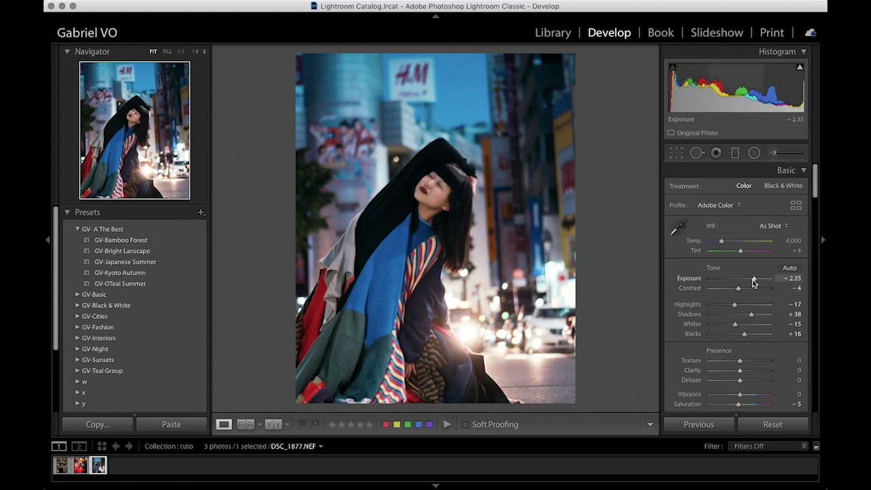
Set the night portrait's exposure to +2.45 and slightly refine the rotation of its crop, keeping the temperature at 4,000
left_click_drag(754, 283, 756, 283)
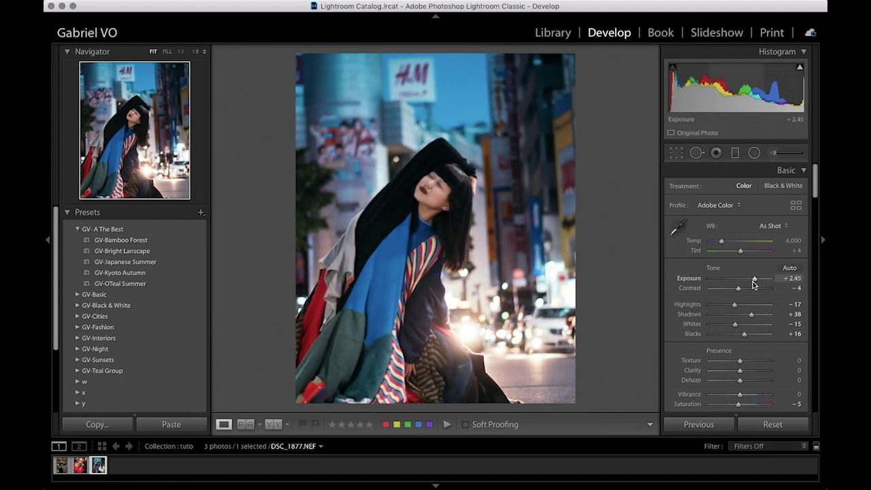
left_click(677, 153)
left_click_drag(464, 385, 462, 383)
left_click(641, 424)
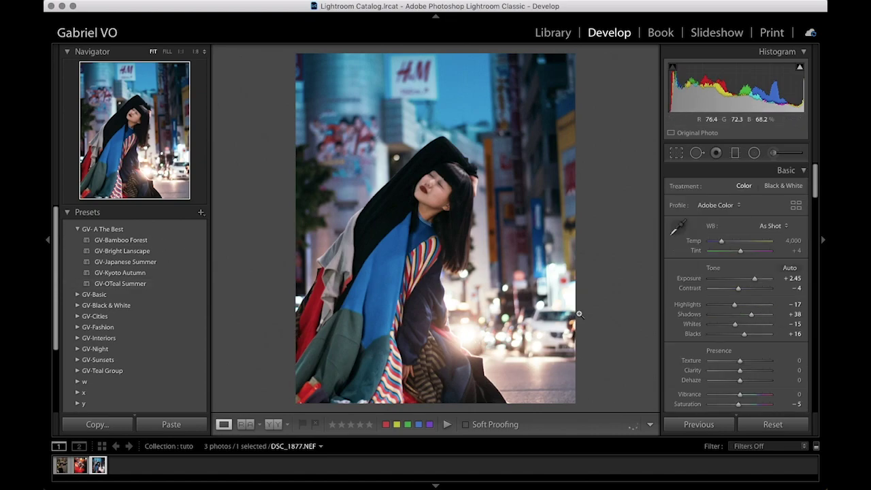
mouse_move(755, 279)
left_mouse_down()
mouse_move(744, 279)
mouse_move(755, 286)
left_mouse_up()
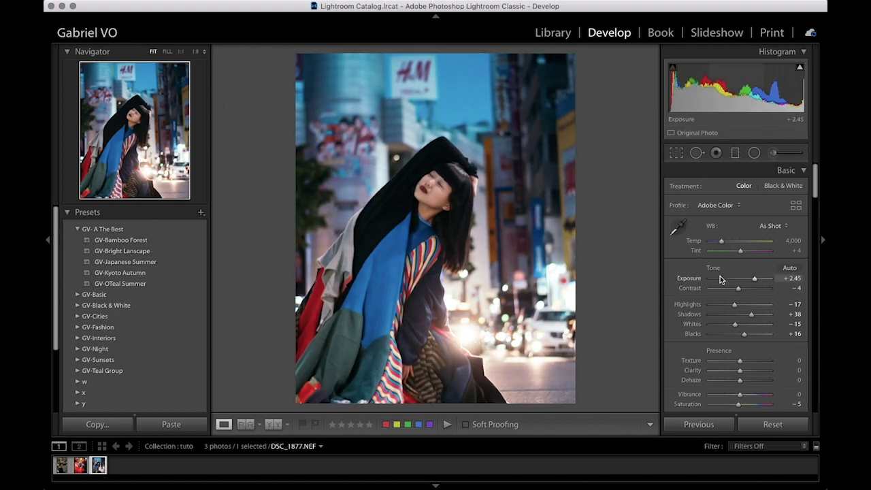
left_click_drag(723, 243, 722, 243)
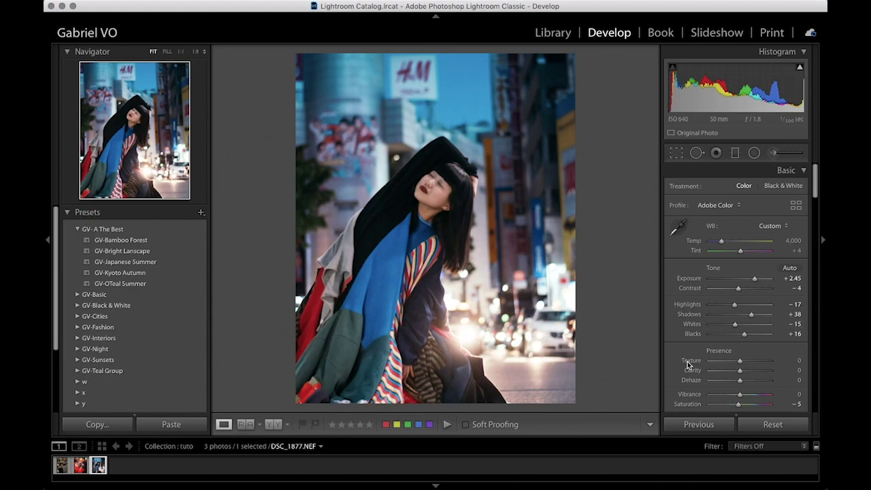
Pick the kimono portrait DSC_3999 copy.NEF from the library grid and open it in the Develop module
left_click(556, 35)
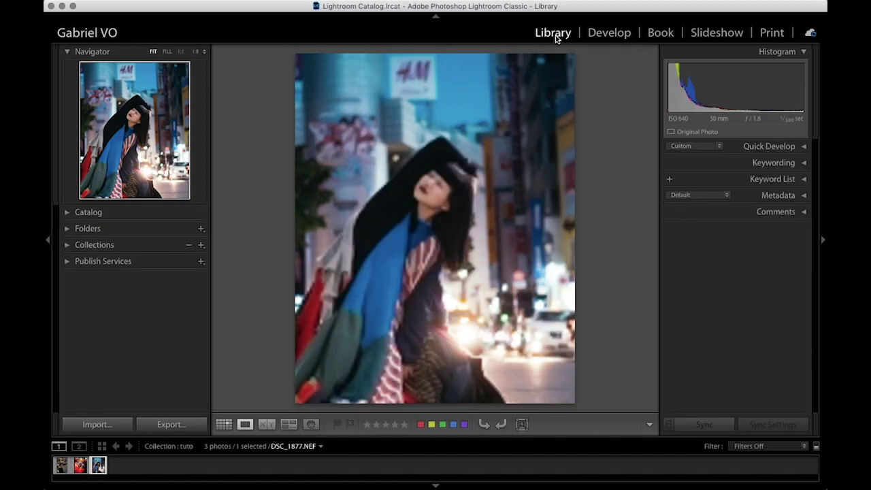
left_click(224, 425)
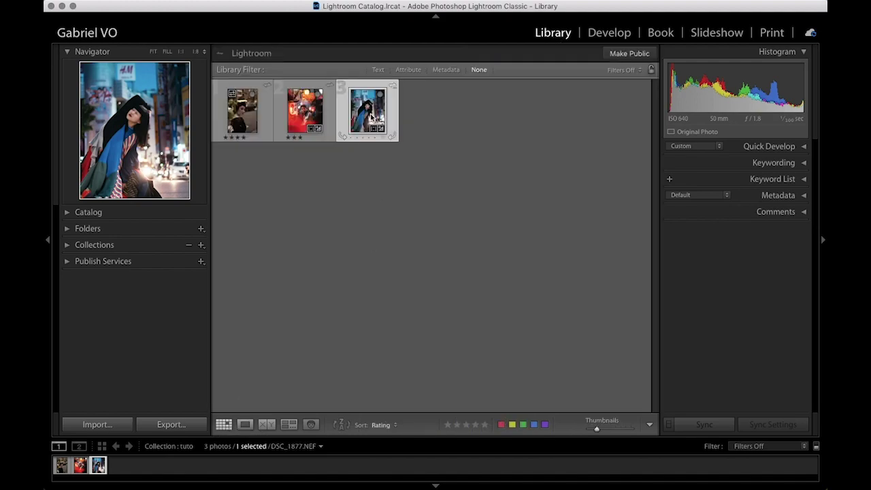
left_click(235, 117)
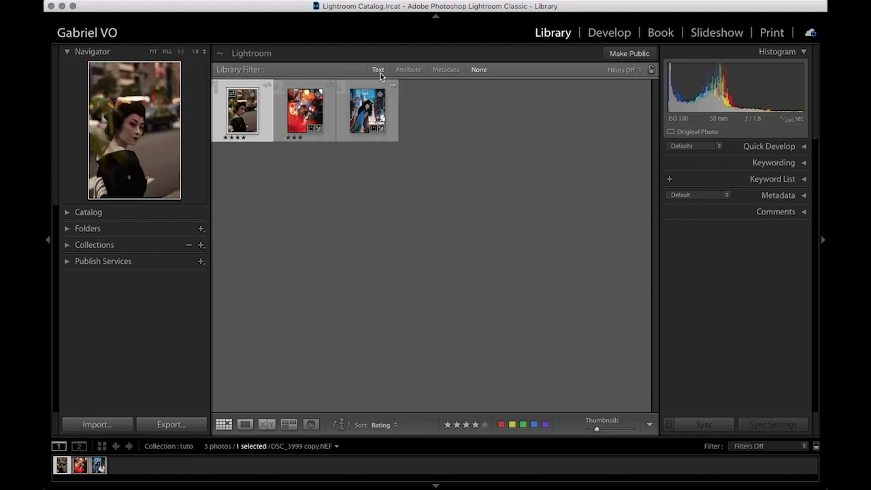
left_click(600, 33)
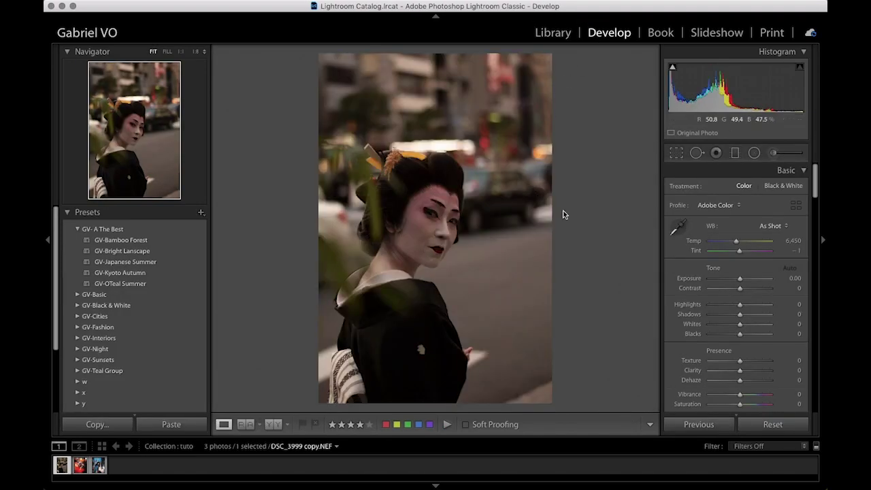
Crop the kimono portrait to 4 x 5 / 8 x 10, trimming only its upper part, and rotate it to an angle of 0.43
left_click(674, 157)
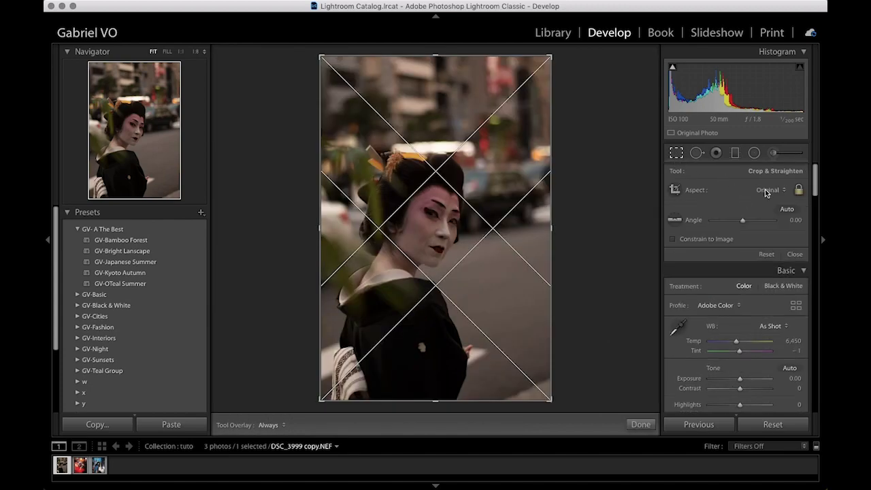
left_click(765, 189)
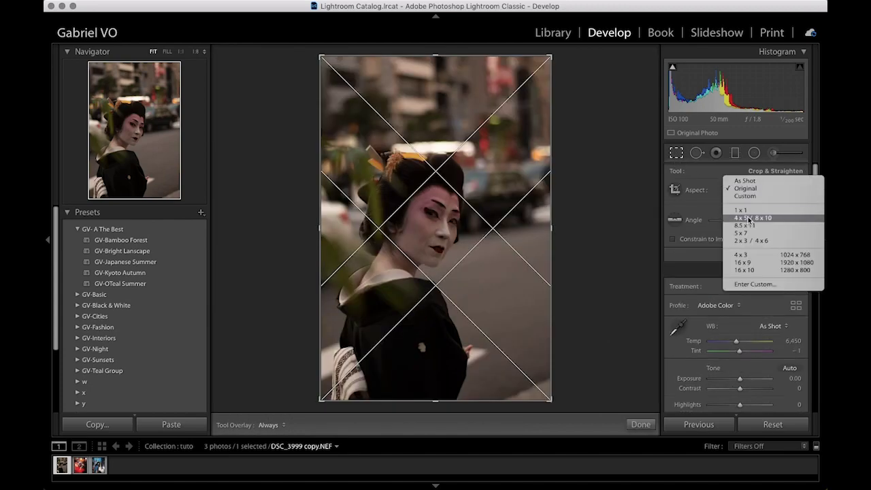
left_click(749, 218)
left_click_drag(463, 268, 467, 234)
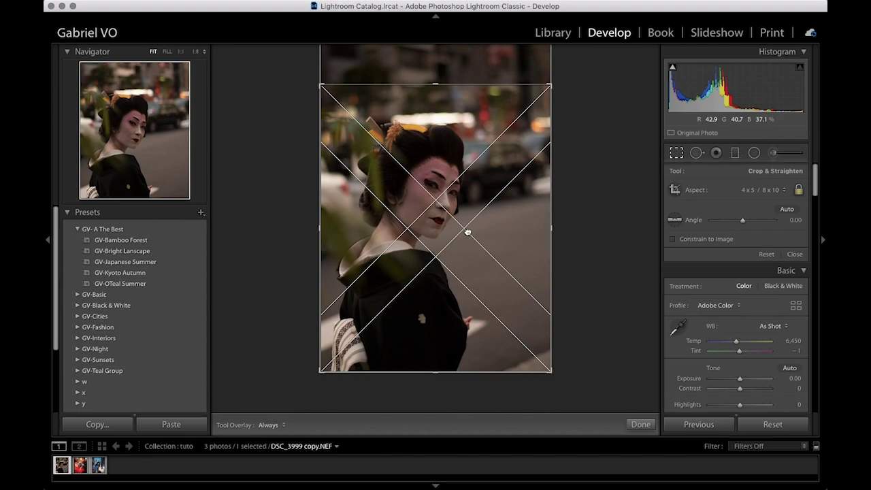
left_click_drag(488, 386, 486, 386)
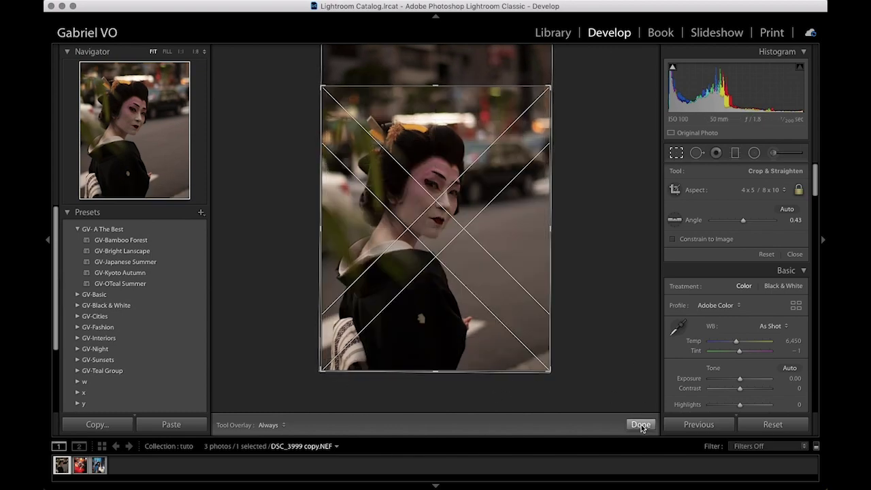
left_click(640, 425)
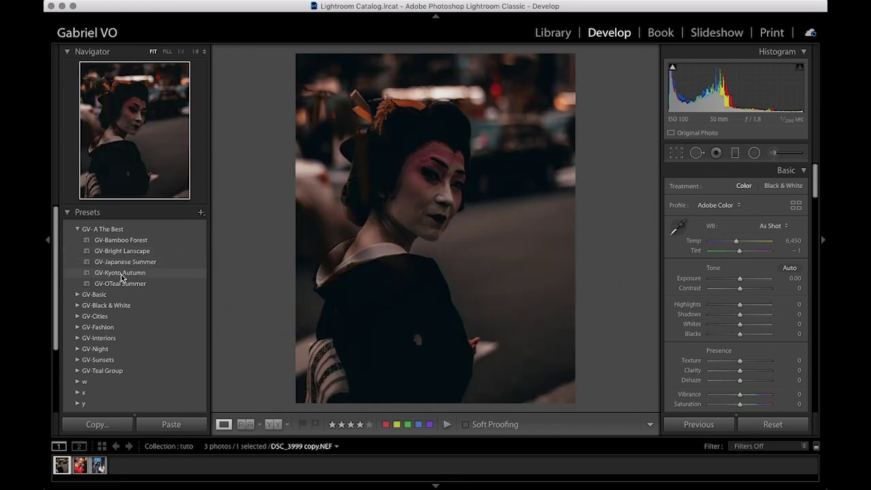
Try the GV-Kyoto Autumn, GV-Bright Lanscape and GV-Bamboo Forest presets on the kimono portrait with exposures of +1.20, +0.40 and +0.55 respectively
left_click(129, 273)
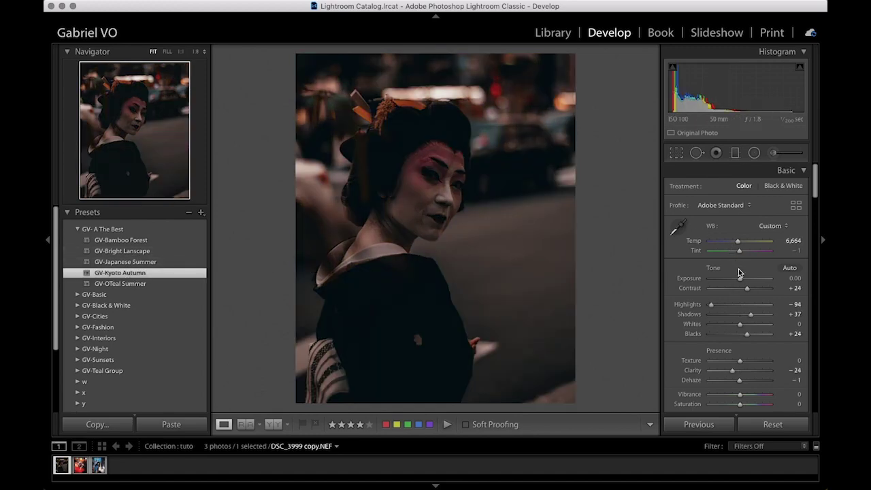
left_click_drag(740, 277, 746, 280)
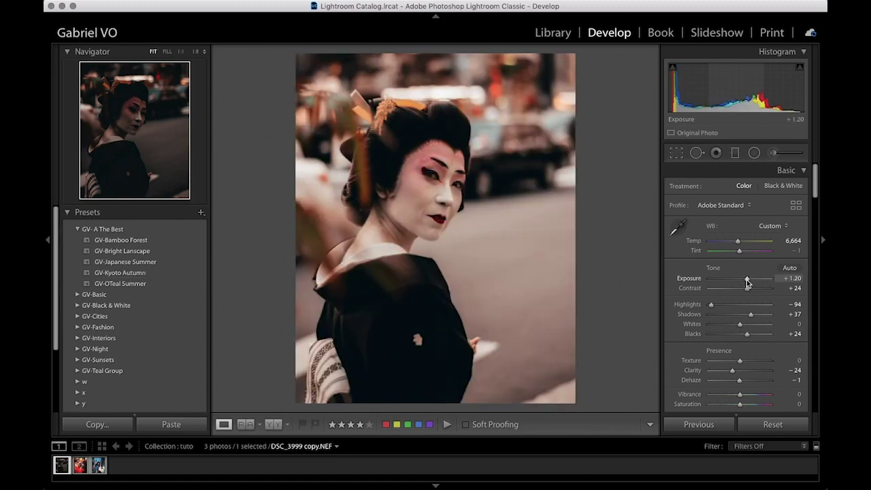
left_click(136, 251)
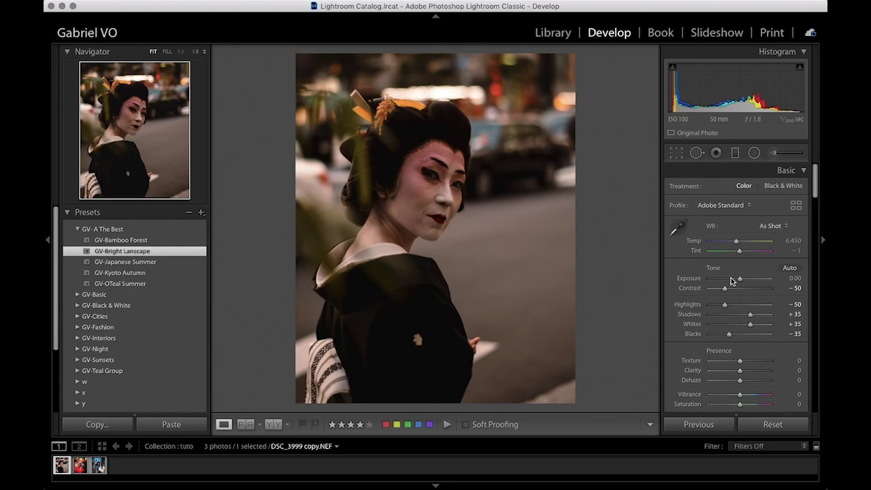
left_click_drag(742, 279, 744, 279)
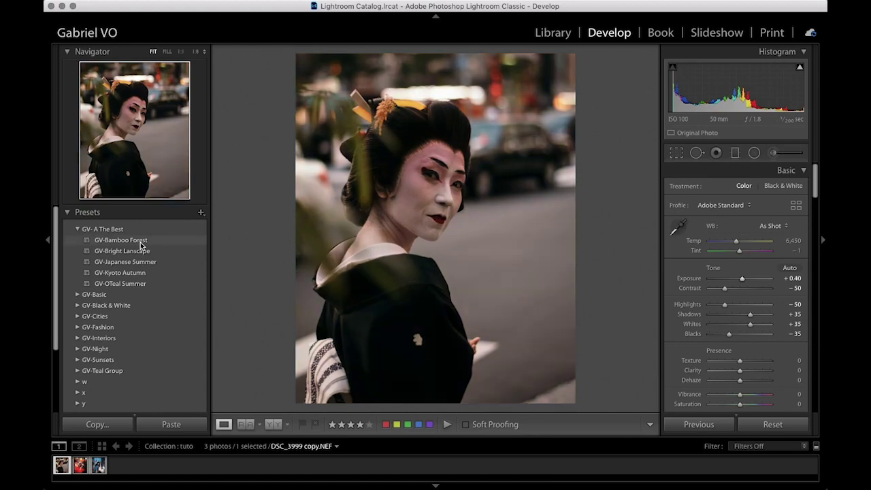
left_click(140, 242)
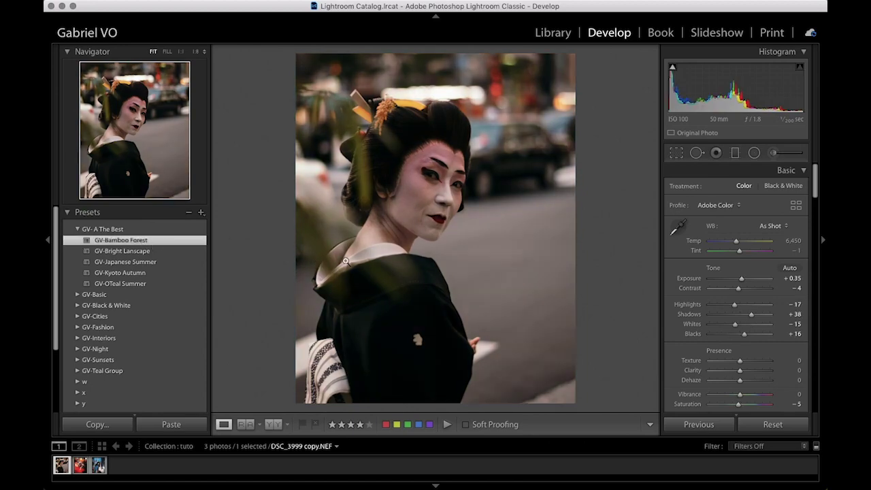
left_click_drag(742, 278, 743, 284)
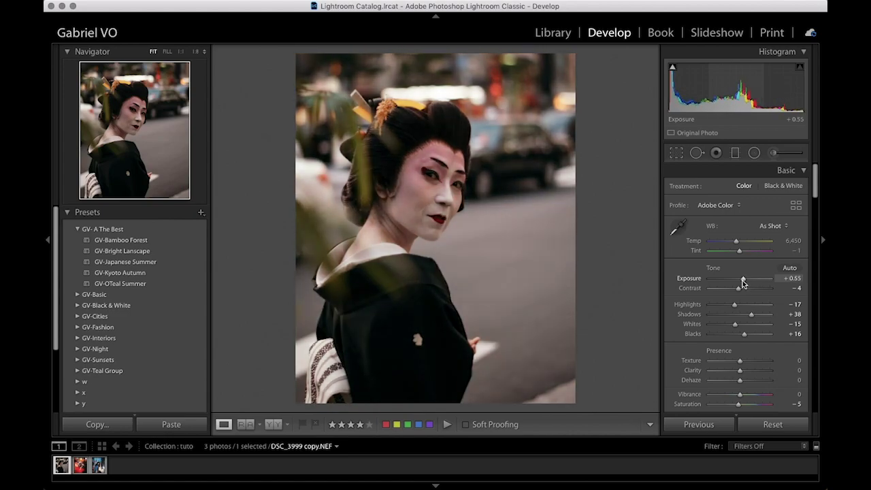
Apply the GV-Bright Lanscape preset to the kimono portrait and set the exposure to +0.45
left_click(132, 253)
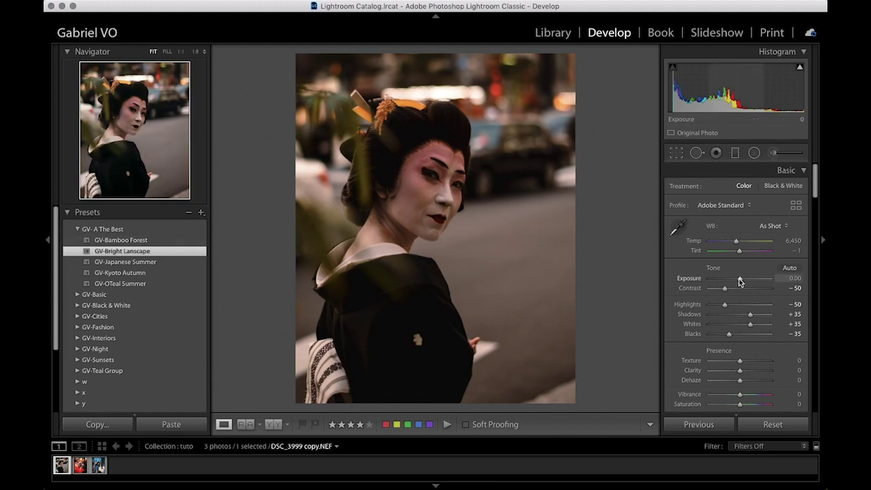
left_click_drag(740, 279, 742, 281)
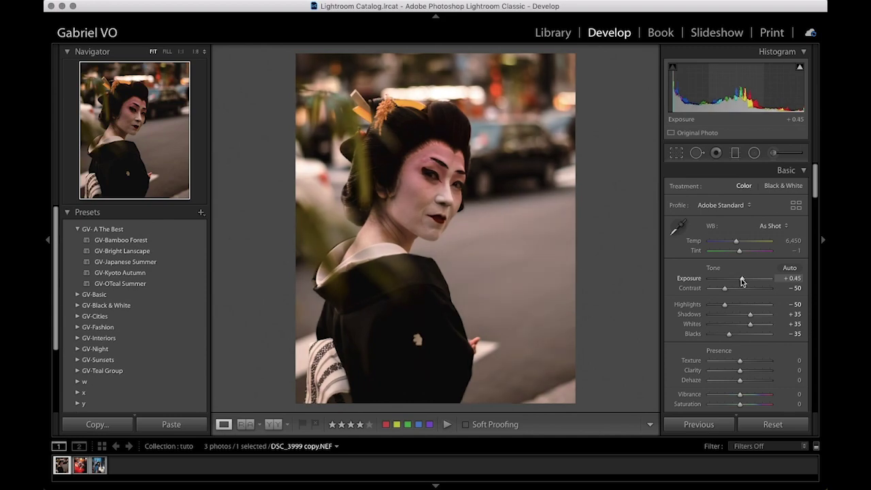
Sample the white balance from the woman's pale cheek and warm the temperature to 5,760
left_click(679, 228)
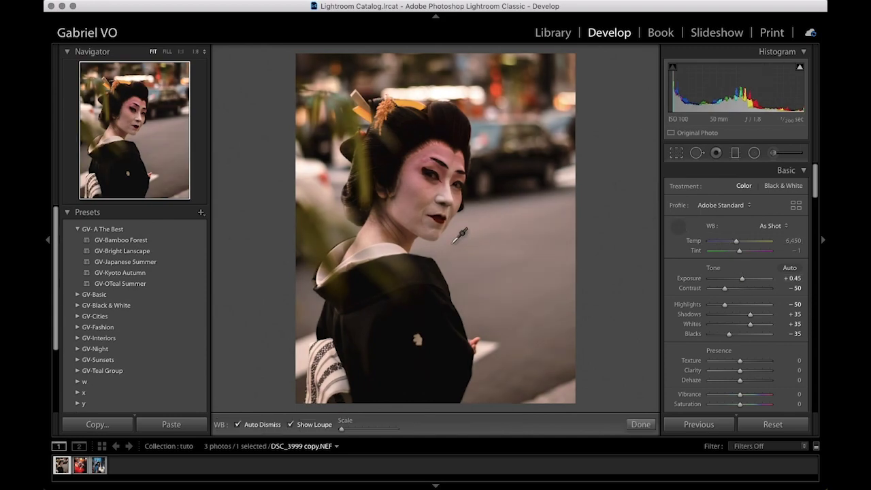
left_click(447, 197)
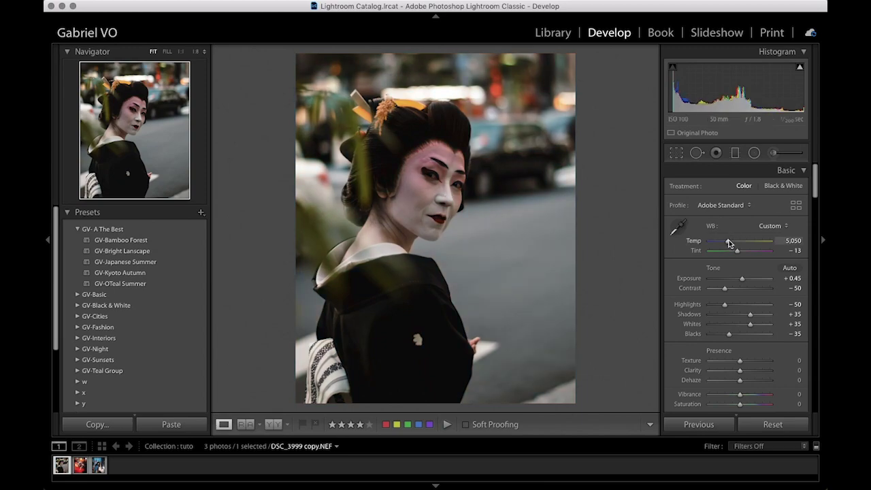
left_click_drag(728, 241, 732, 240)
Straighten the kimono portrait's crop to an angle of 0.07
left_click(677, 154)
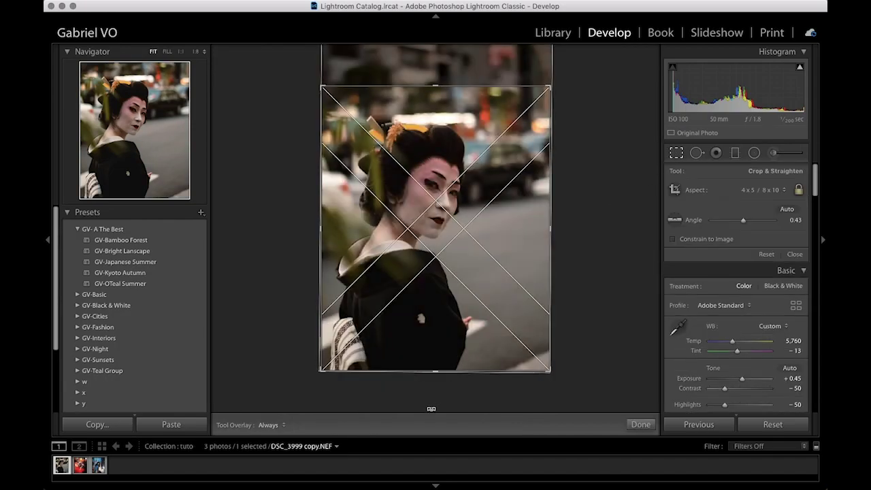
left_click_drag(427, 393, 425, 394)
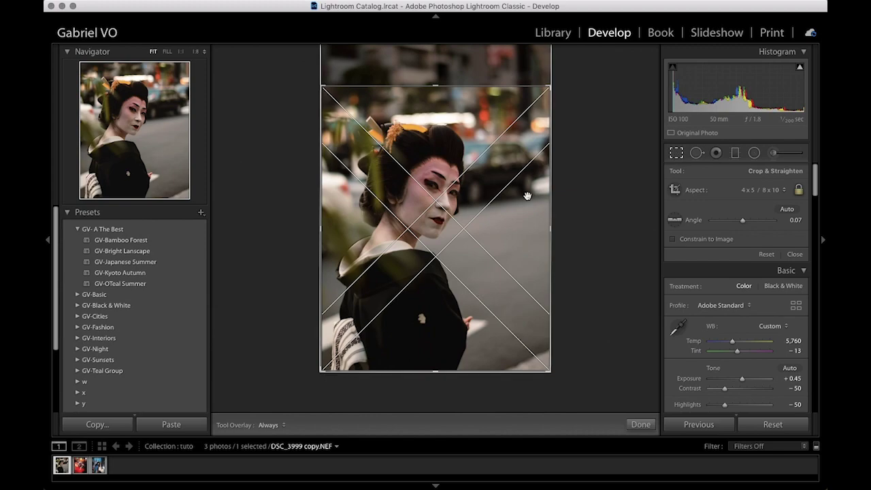
left_click(641, 425)
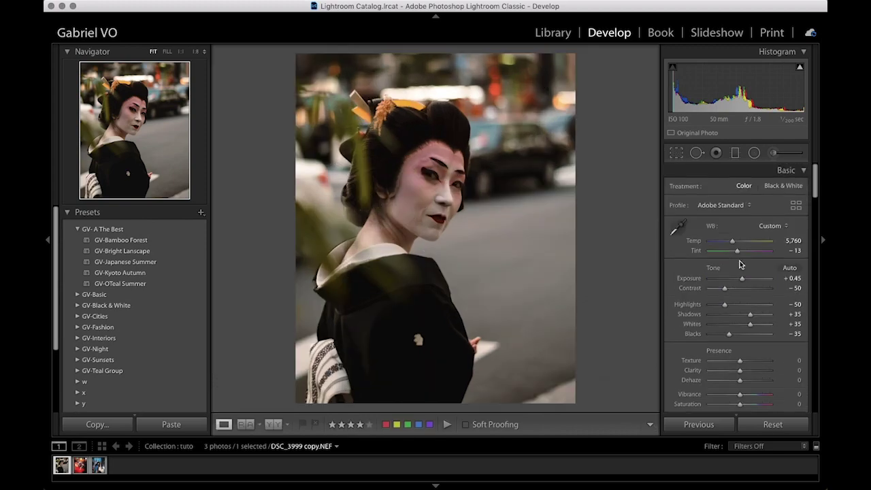
Add a radial filter around the woman's face with exposure 0.27 and shadows 10, and rotate it to follow her tilted head
left_click(754, 154)
left_click_drag(416, 190, 475, 257)
left_click_drag(741, 229, 746, 261)
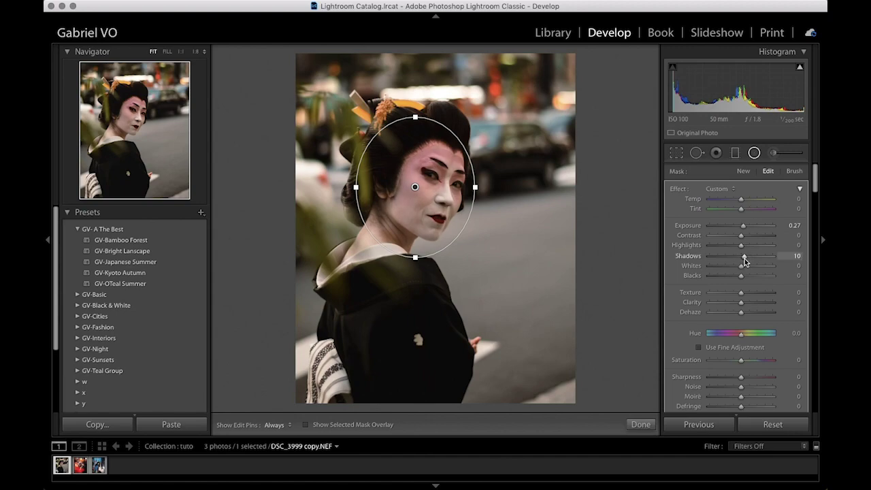
left_click_drag(479, 171, 481, 185)
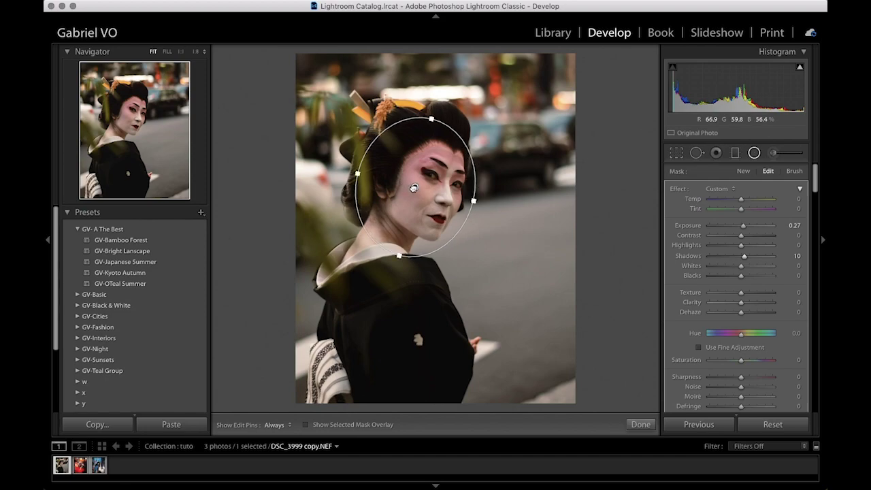
Shift the face radial filter slightly toward the street side, widen it into a near circle, and finish the local adjustment
mouse_move(414, 188)
left_mouse_down()
mouse_move(422, 204)
mouse_move(419, 186)
left_mouse_up()
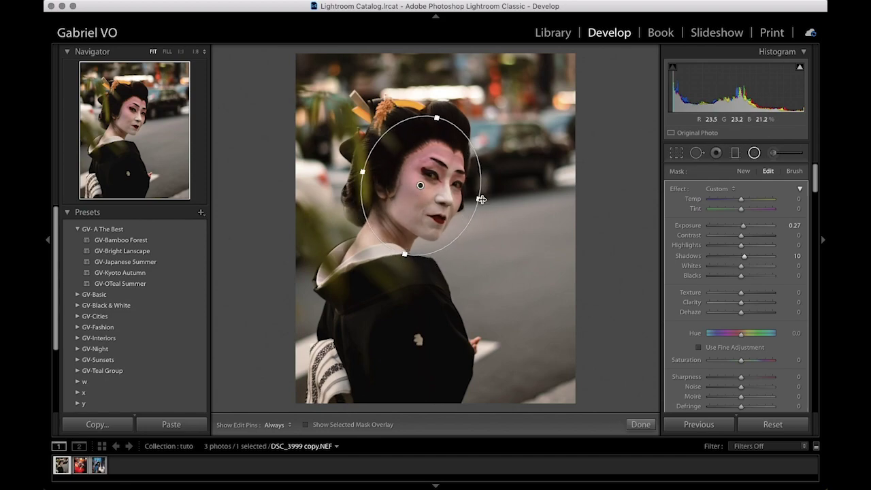
left_click_drag(478, 199, 488, 204)
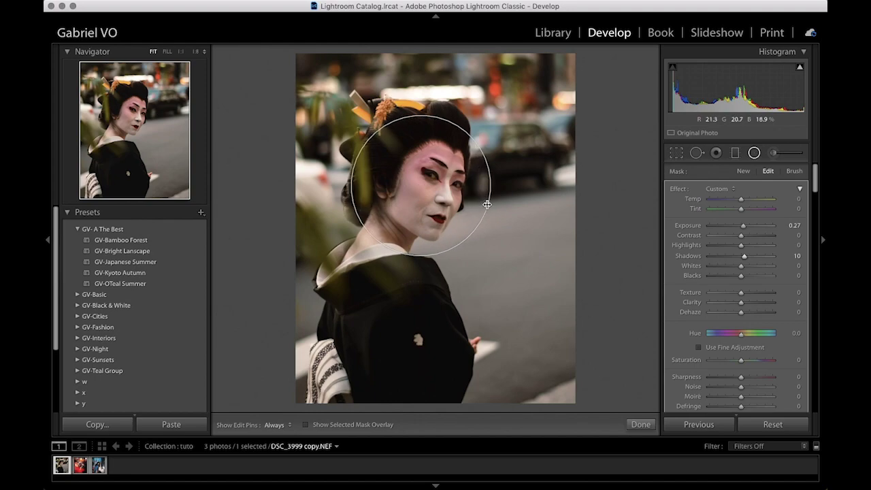
left_click_drag(423, 185, 429, 185)
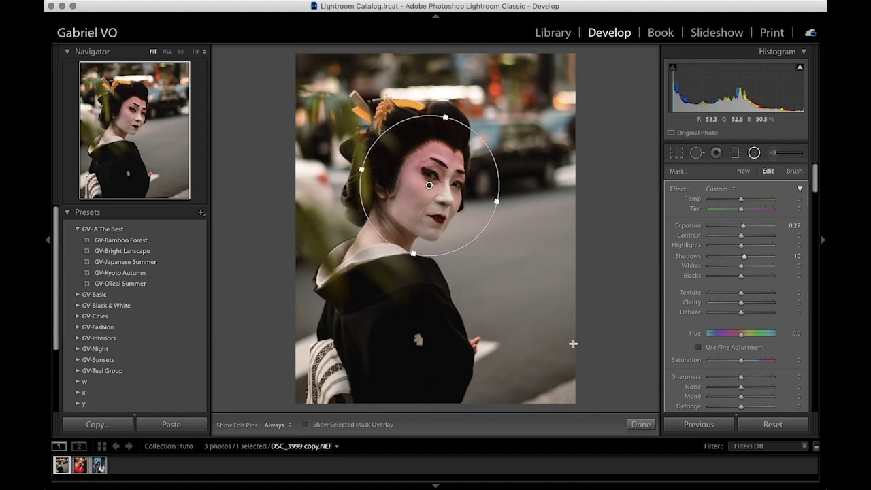
left_click(640, 425)
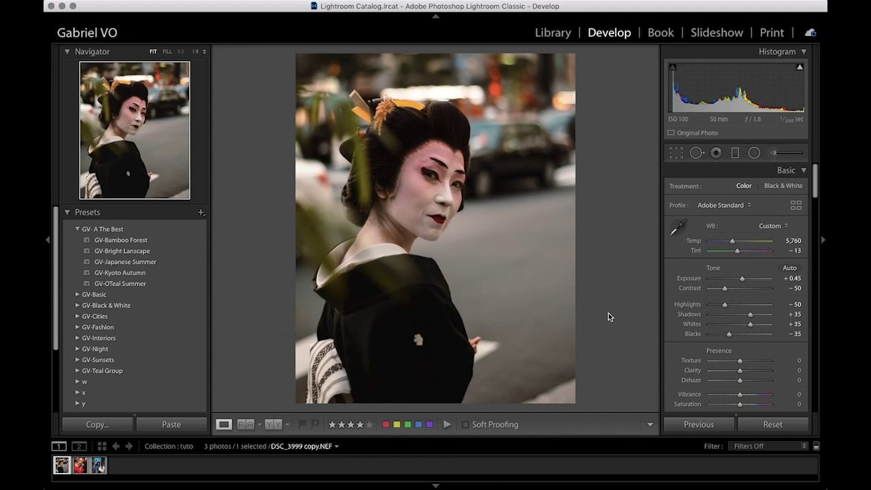
Compare the kimono portrait before and after the edits, switching between the two versions twice
scroll(704, 293, "down", 5)
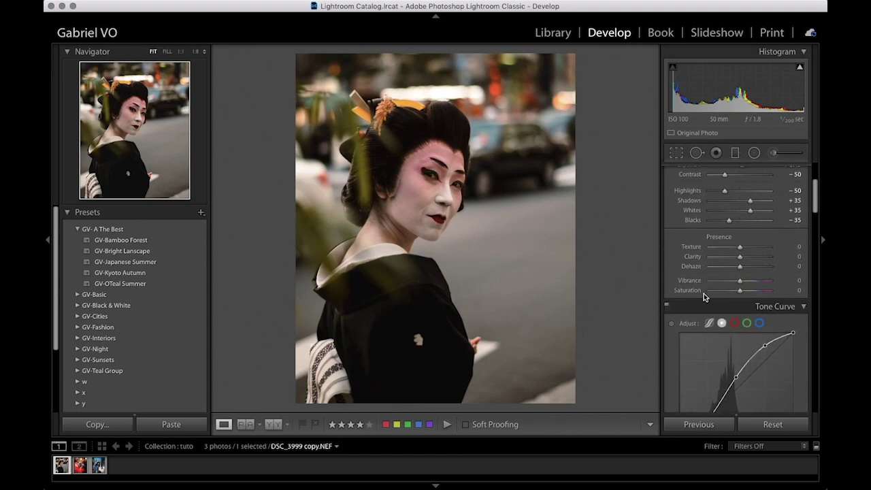
key("backslash")
key("backslash")
key("backslash")
key("backslash")
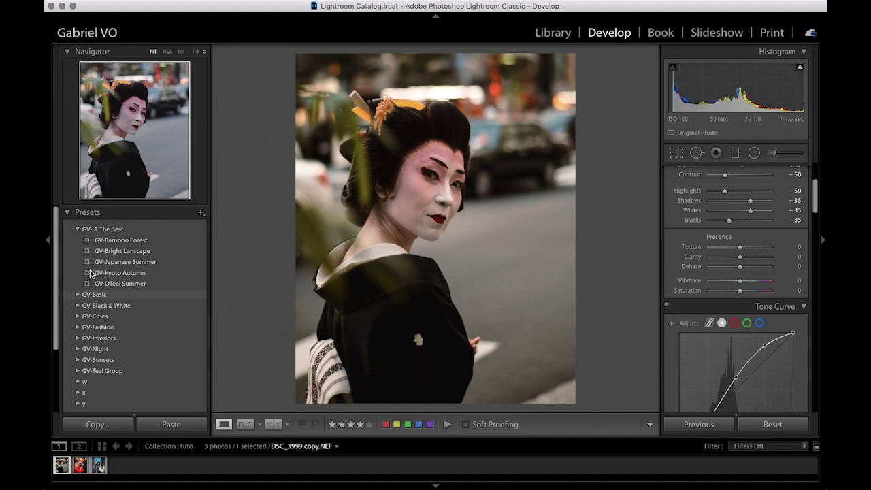
Try the GV-Bamboo Forest and GV-Bright Lanscape presets on the edited kimono portrait
left_click(115, 244)
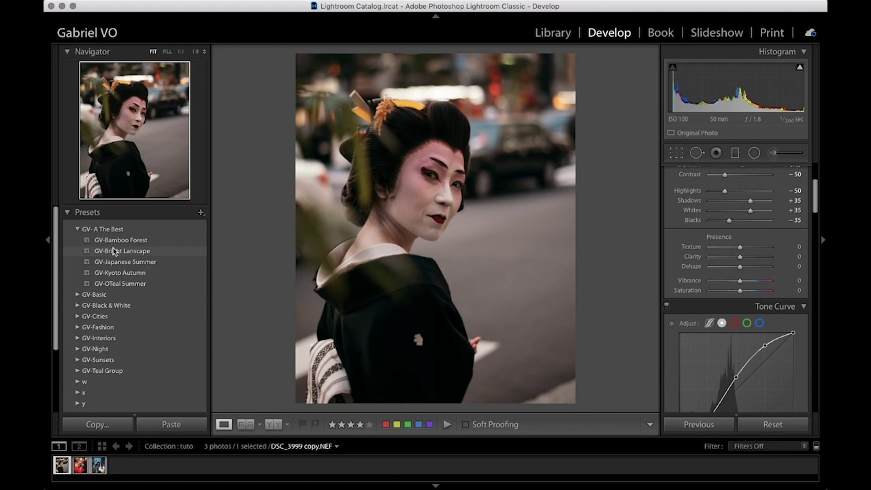
left_click(122, 251)
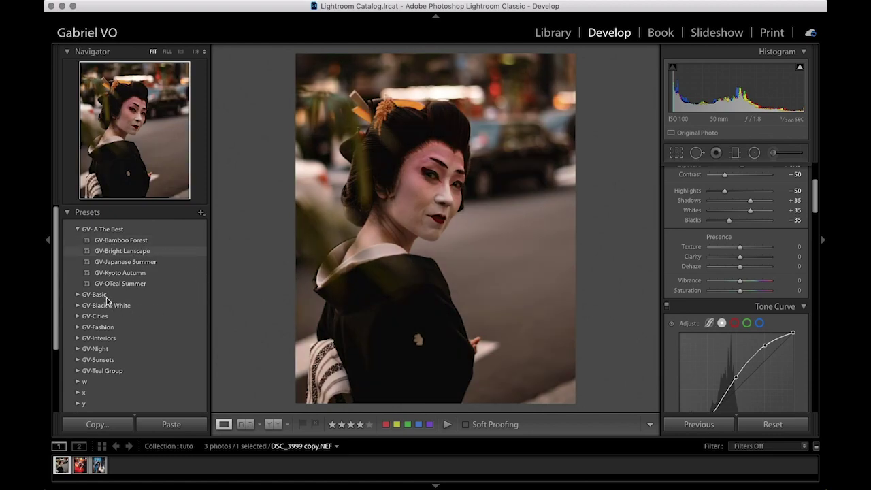